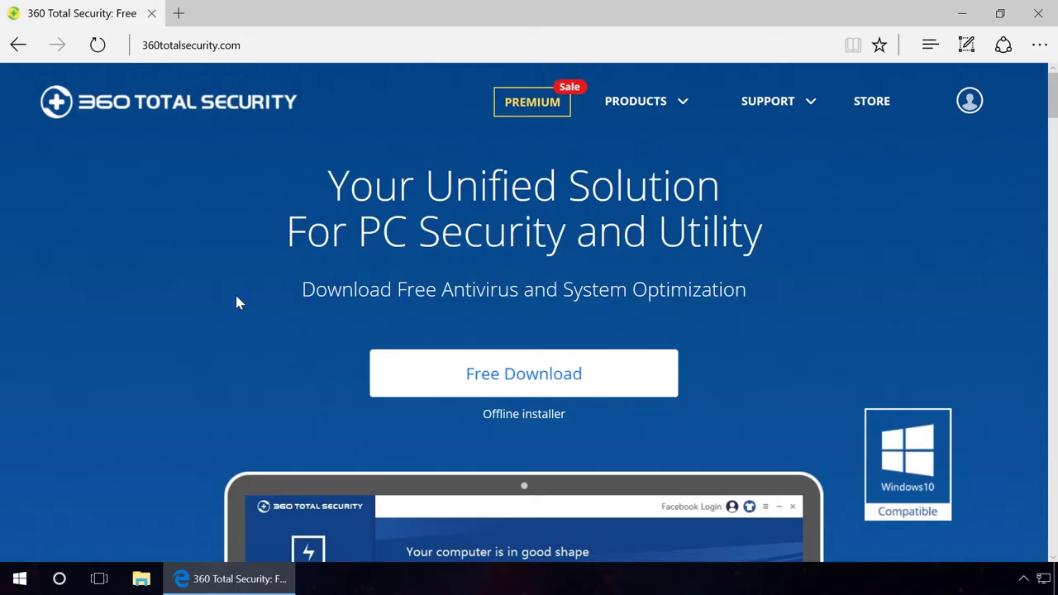
Scroll down through the feature comparison table on 360totalsecurity.com.
scroll(235, 295, "down", 1)
scroll(235, 295, "down", 3)
scroll(235, 295, "down", 3)
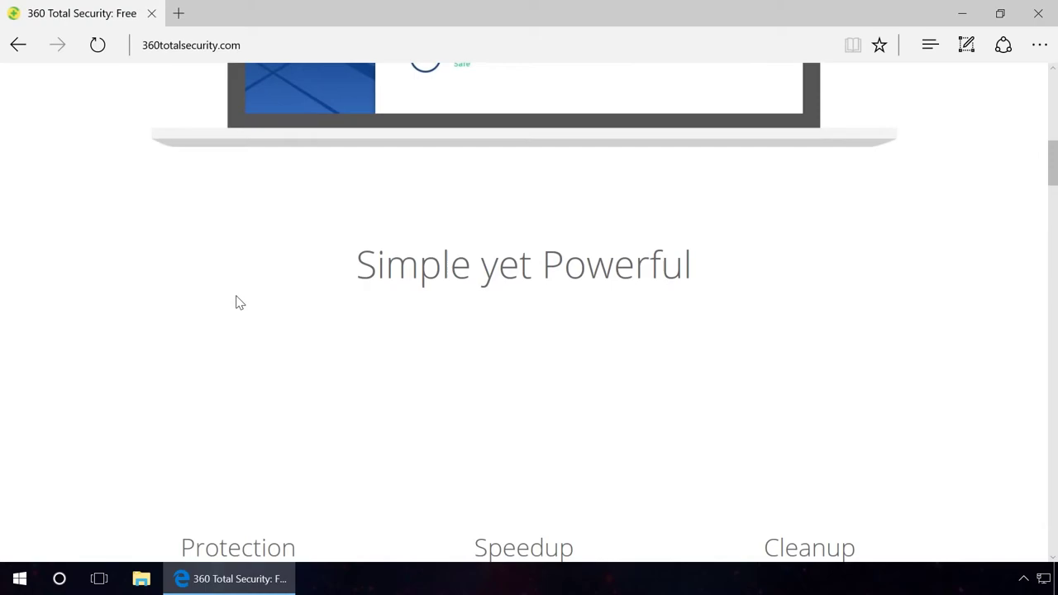
scroll(236, 296, "down", 2)
scroll(236, 296, "down", 2)
scroll(236, 296, "down", 4)
scroll(236, 303, "down", 5)
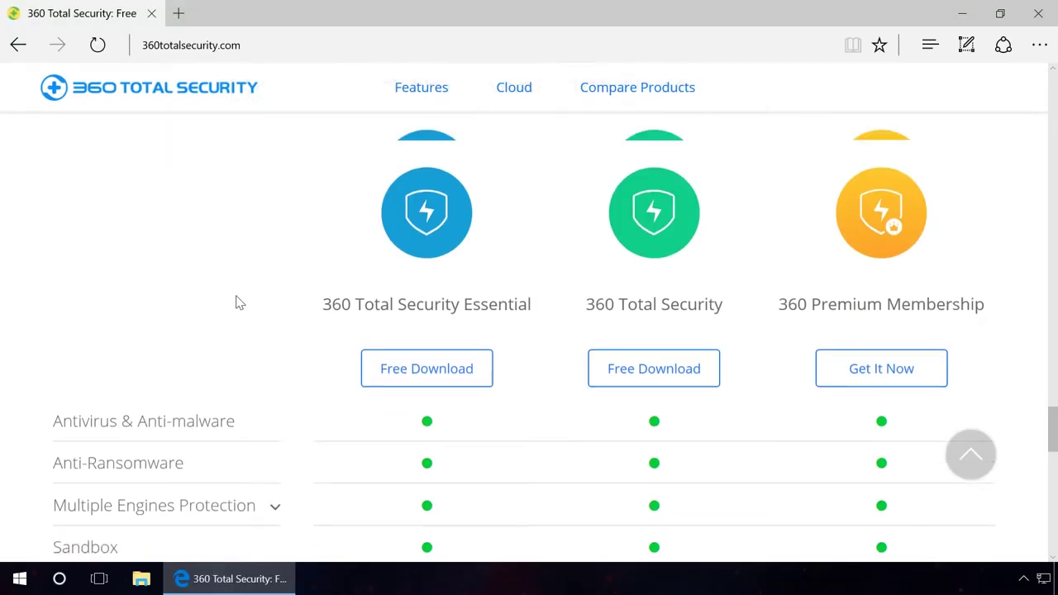
scroll(236, 303, "down", 2)
scroll(235, 302, "down", 1)
scroll(235, 302, "down", 1)
scroll(238, 303, "down", 1)
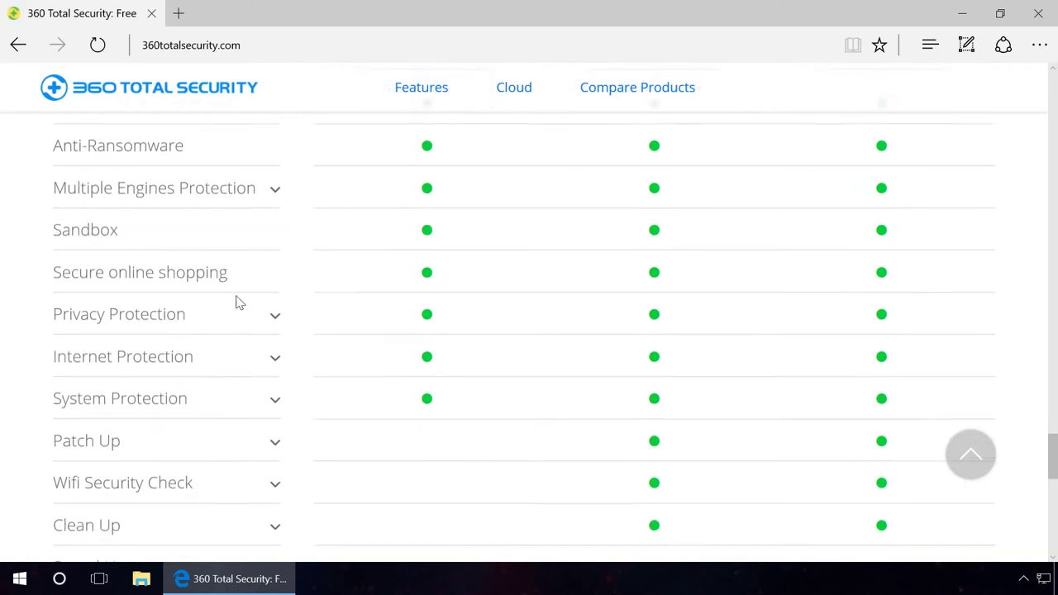
scroll(238, 302, "down", 1)
scroll(238, 302, "down", 1)
scroll(238, 302, "down", 1)
scroll(236, 303, "down", 1)
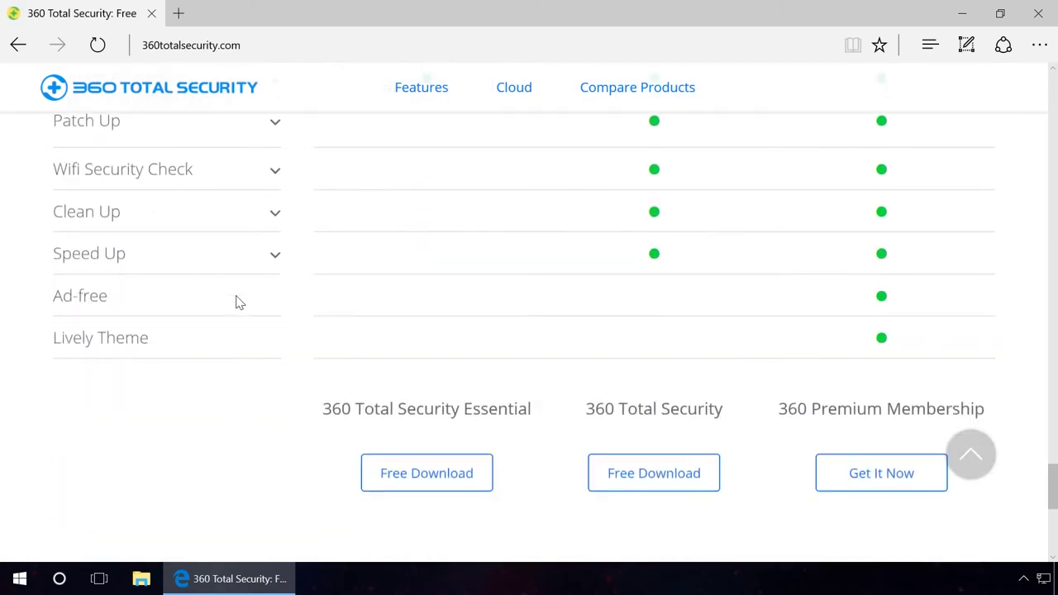
scroll(236, 302, "down", 2)
scroll(235, 302, "down", 1)
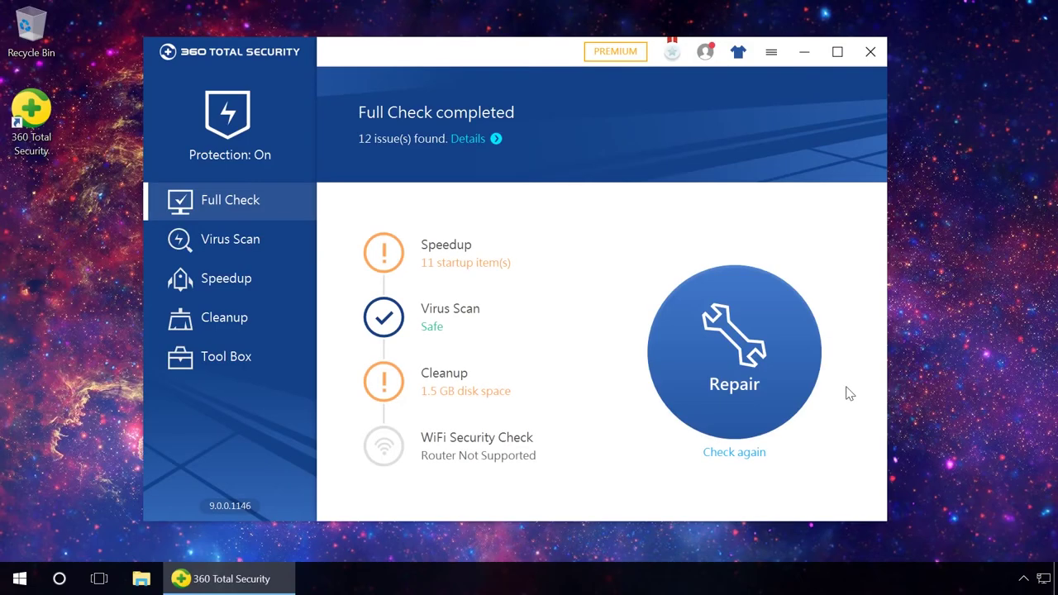
Repair the 12 issues reported by the 360 Total Security full check.
left_click(768, 370)
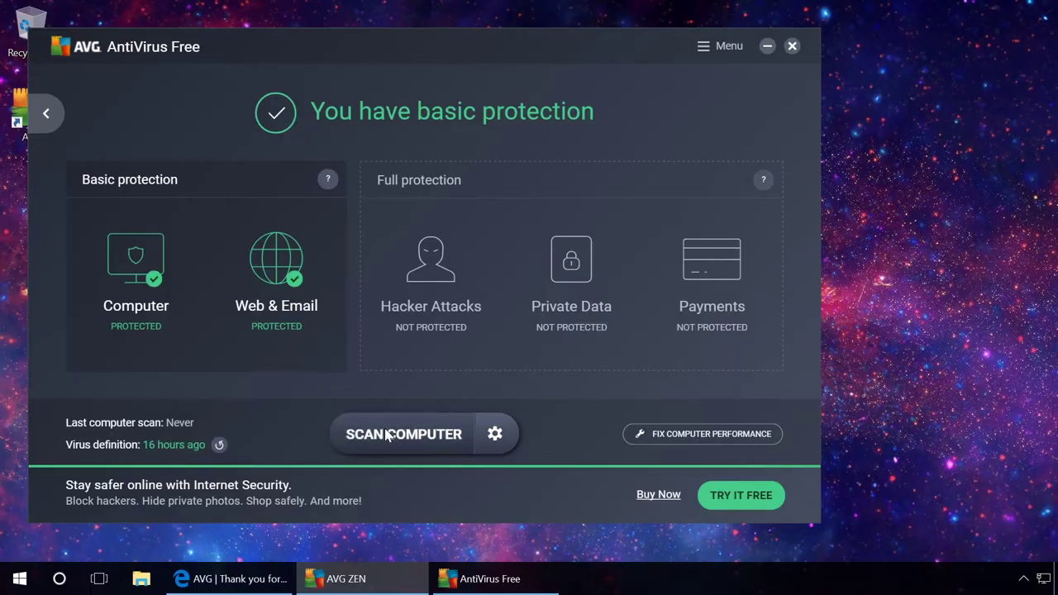
Open AVG AntiVirus Free from its tile in the AVG ZEN onboarding.
left_click(385, 434)
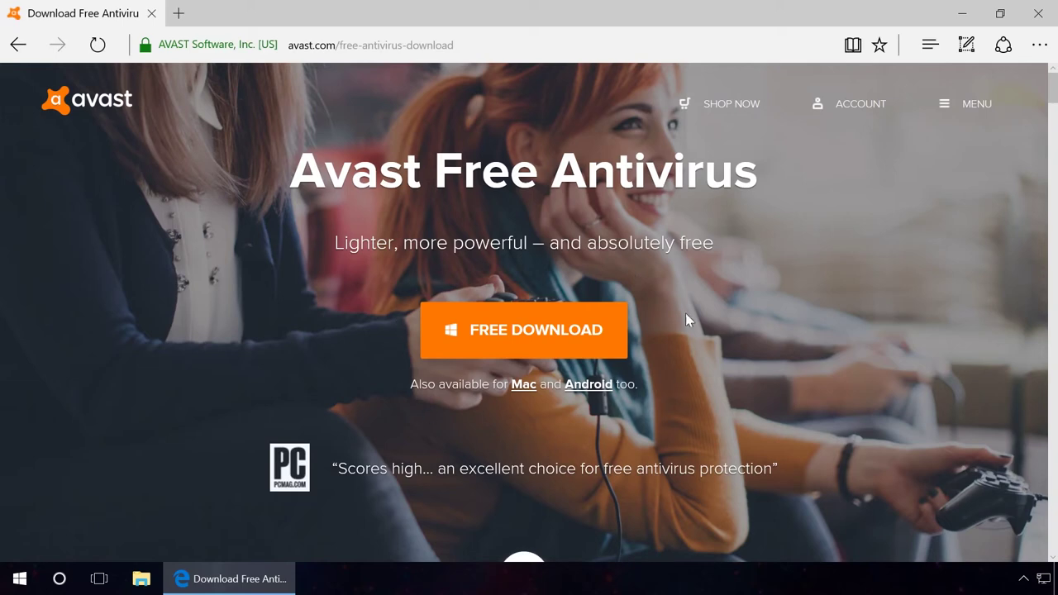
Scroll down the Avast Free Antivirus feature page at avast.com/free-antivirus-download.
scroll(488, 429, "down", 10)
scroll(489, 428, "down", 3)
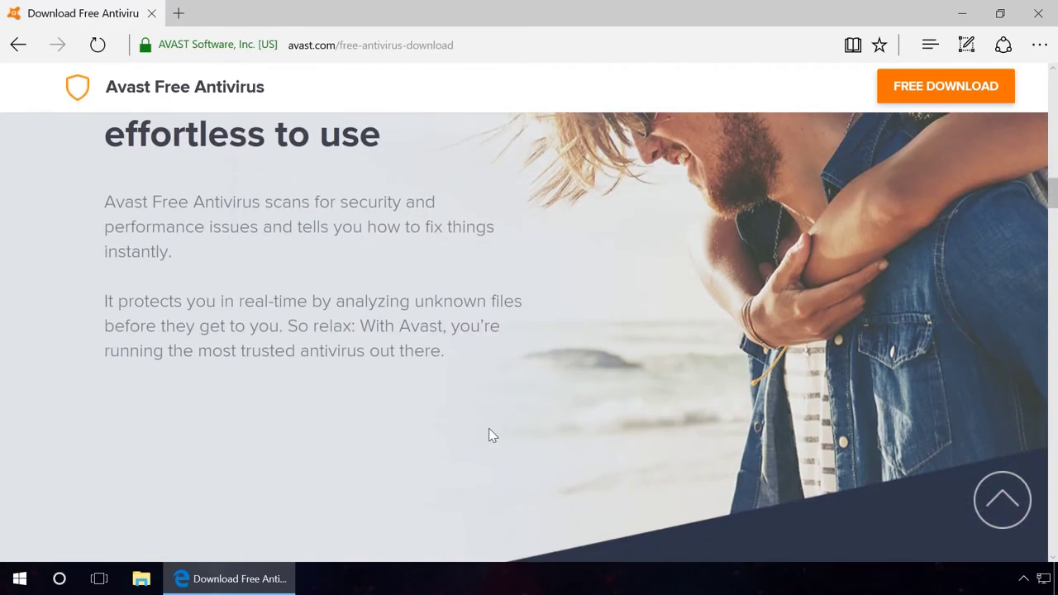
scroll(489, 428, "down", 2)
scroll(489, 428, "down", 2)
scroll(487, 424, "down", 3)
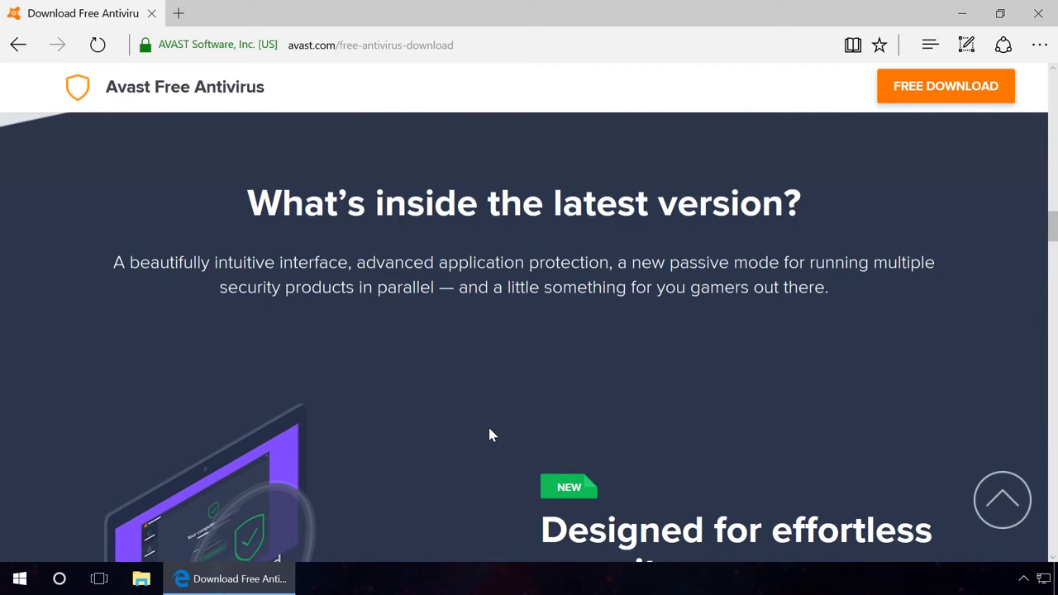
scroll(489, 434, "down", 3)
scroll(490, 434, "down", 1)
scroll(493, 430, "down", 2)
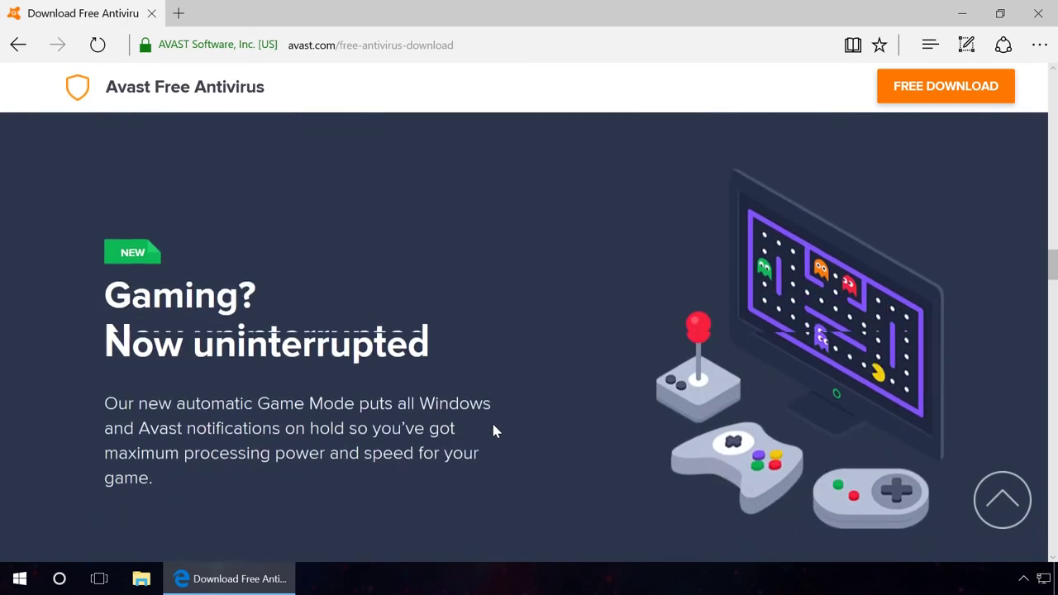
scroll(492, 429, "down", 2)
scroll(493, 429, "down", 2)
scroll(492, 430, "down", 3)
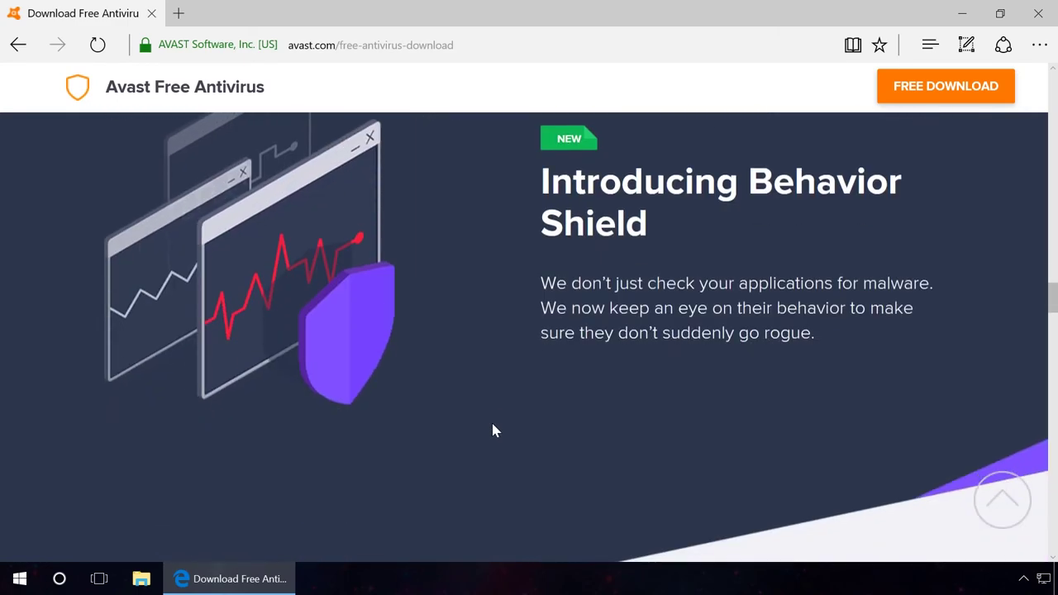
scroll(492, 430, "down", 1)
scroll(493, 428, "down", 3)
scroll(493, 425, "down", 2)
scroll(493, 423, "down", 1)
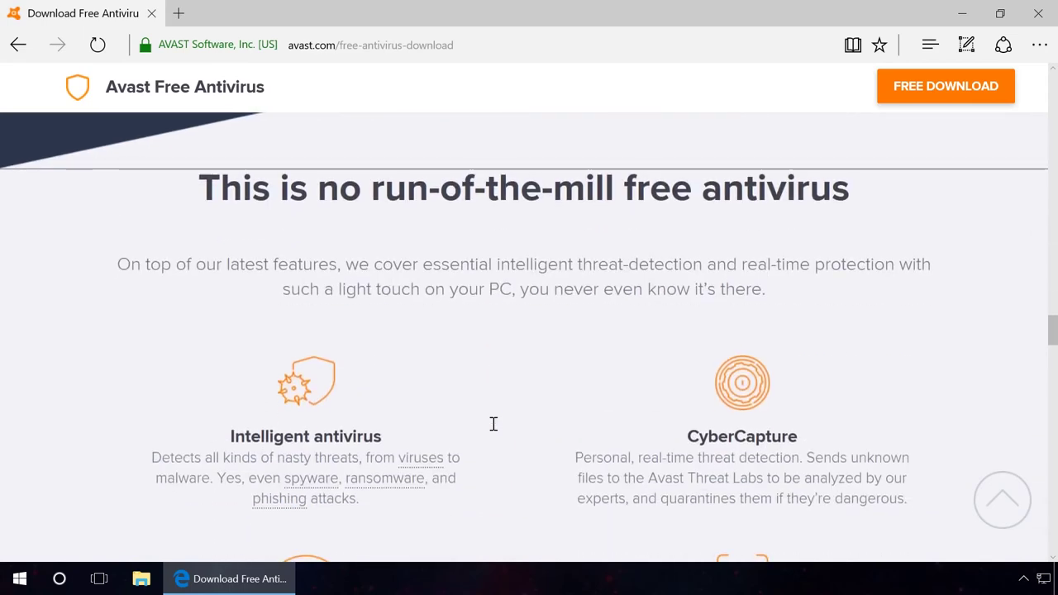
scroll(493, 424, "down", 3)
scroll(494, 424, "down", 3)
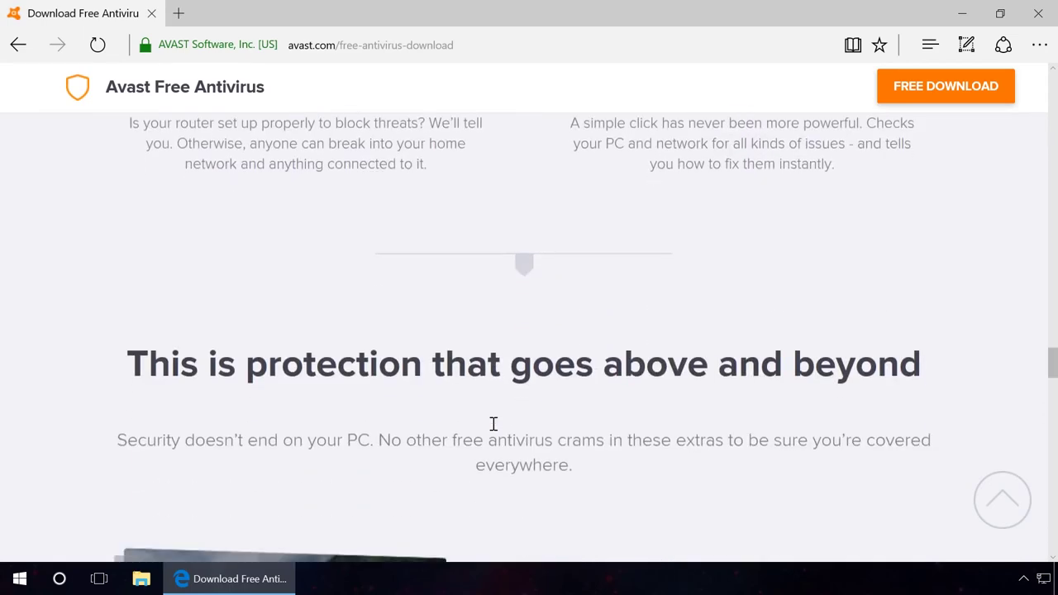
scroll(494, 424, "down", 3)
scroll(493, 424, "down", 1)
scroll(494, 424, "down", 2)
scroll(493, 424, "down", 4)
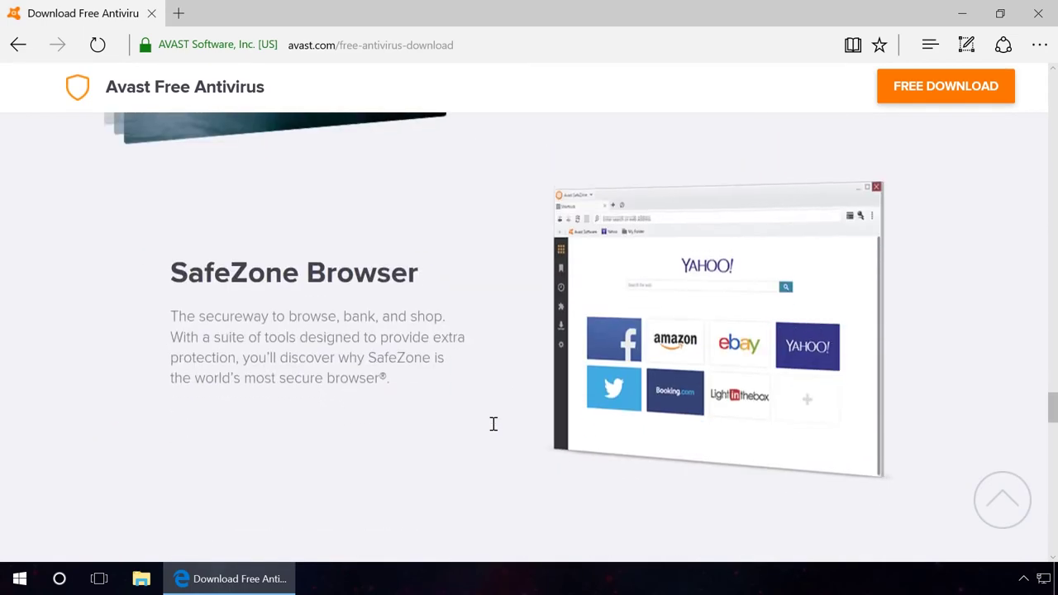
scroll(493, 425, "down", 3)
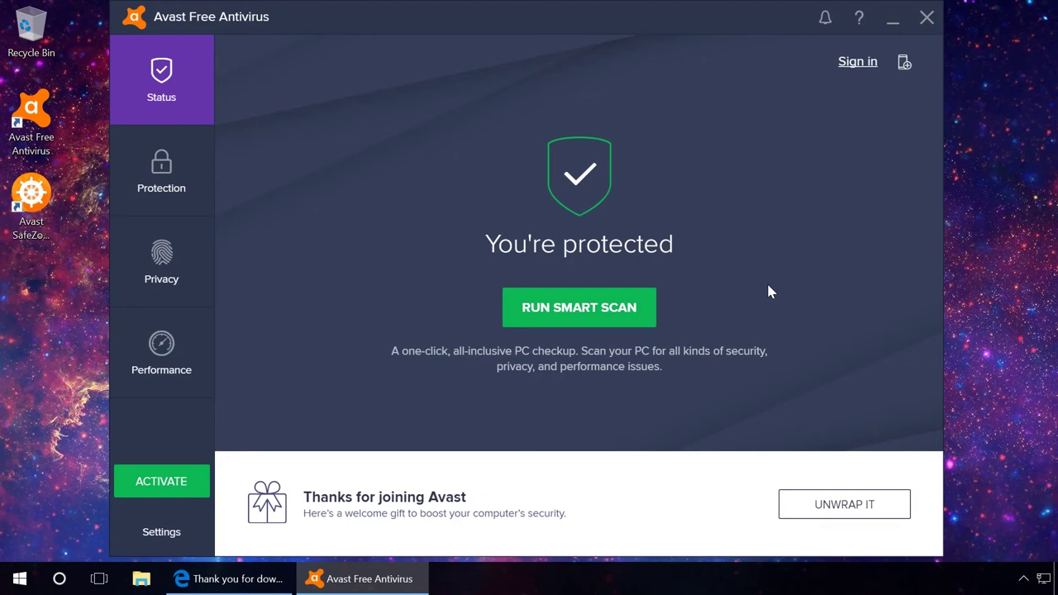
Start an Avast Smart Scan from the Status screen.
left_click(632, 307)
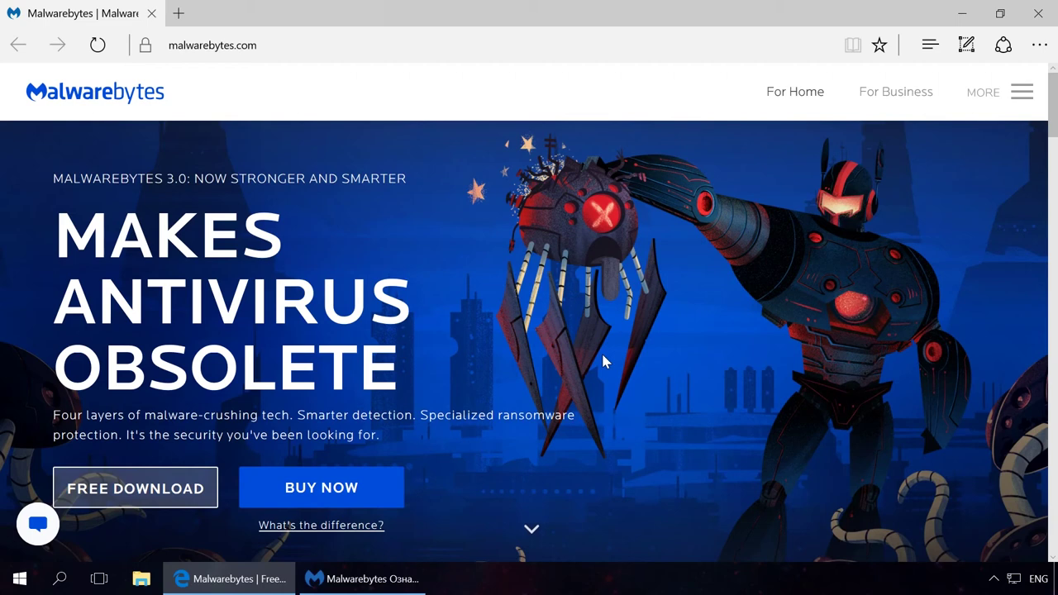
Browse the Malwarebytes site menu and language list, then start a Malwarebytes threat scan.
left_click(1021, 92)
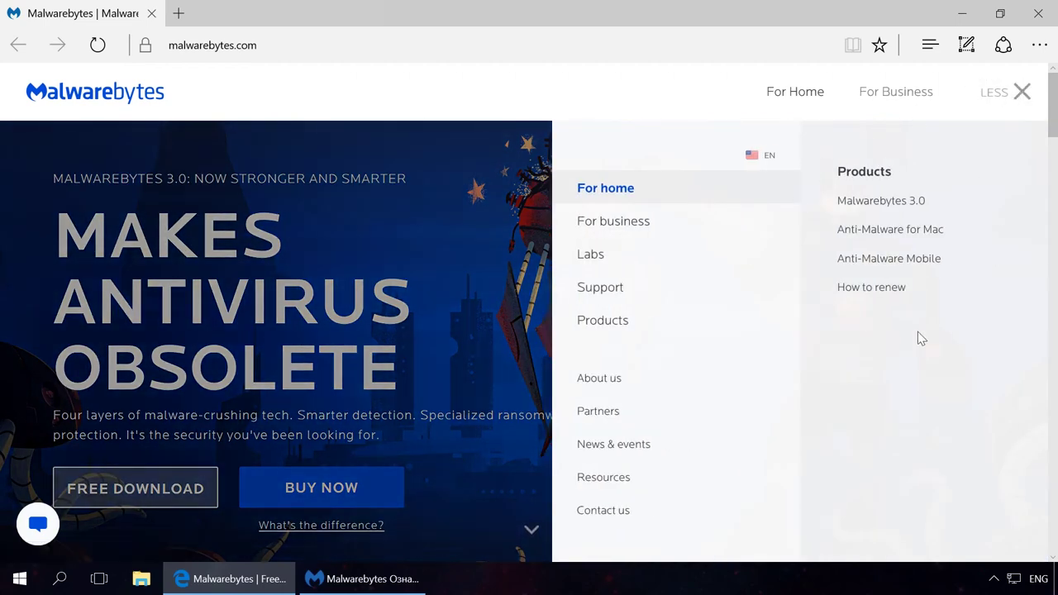
left_click(761, 154)
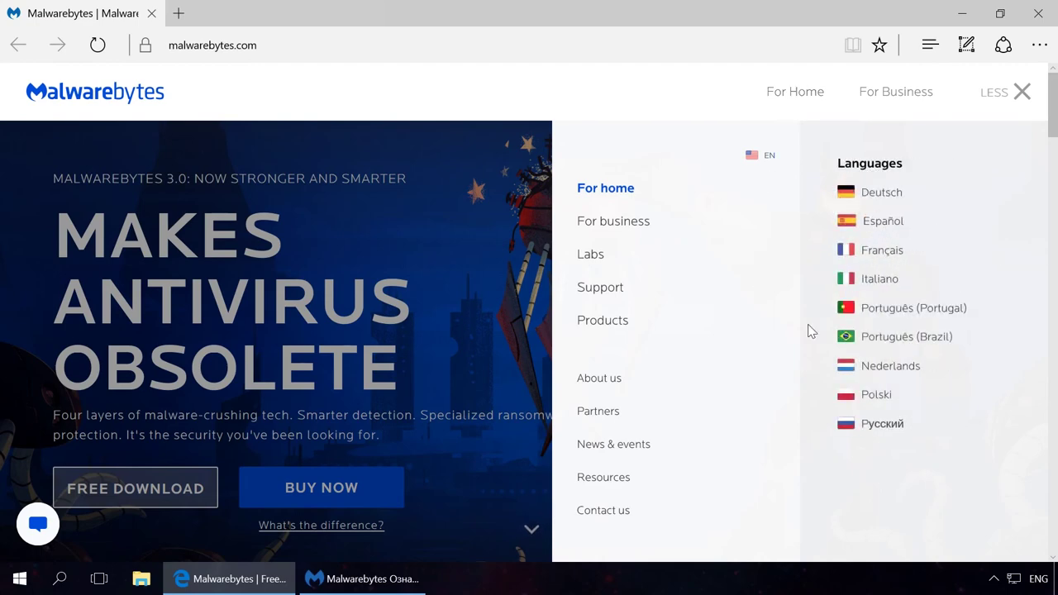
left_click(1021, 92)
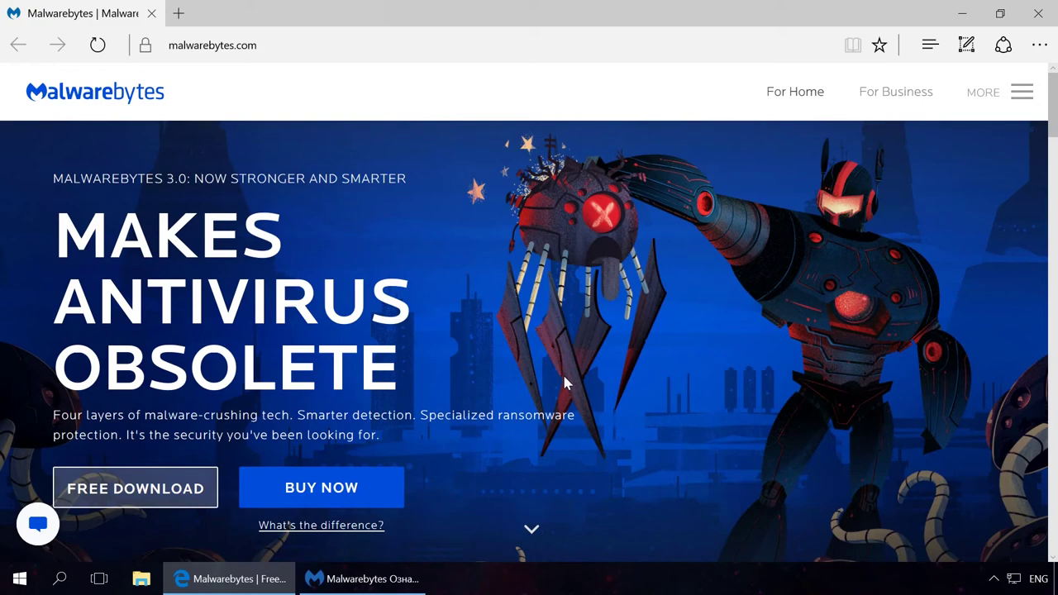
scroll(562, 372, "down", 5)
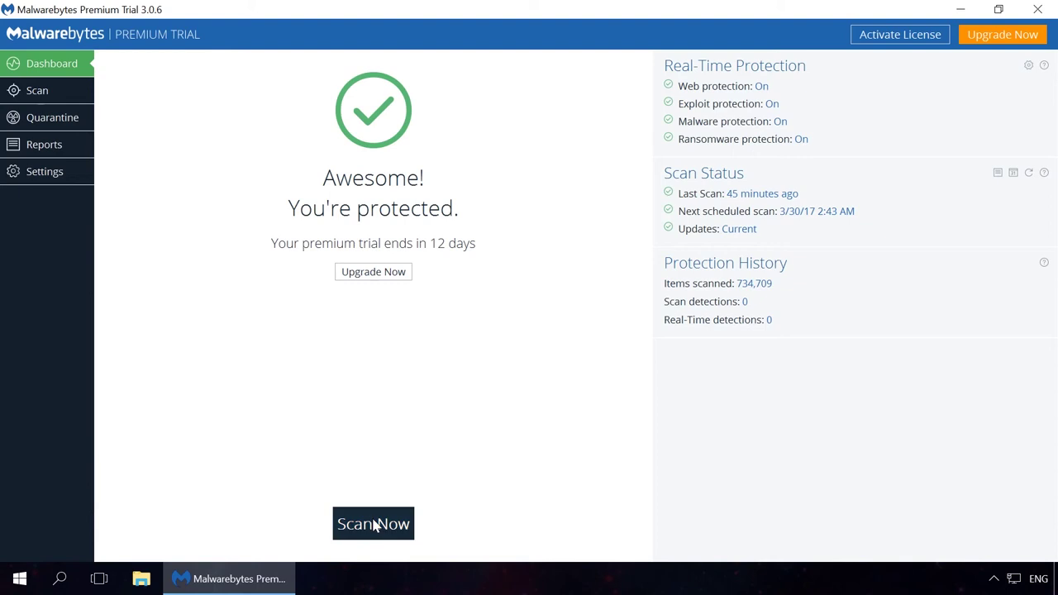
left_click(376, 525)
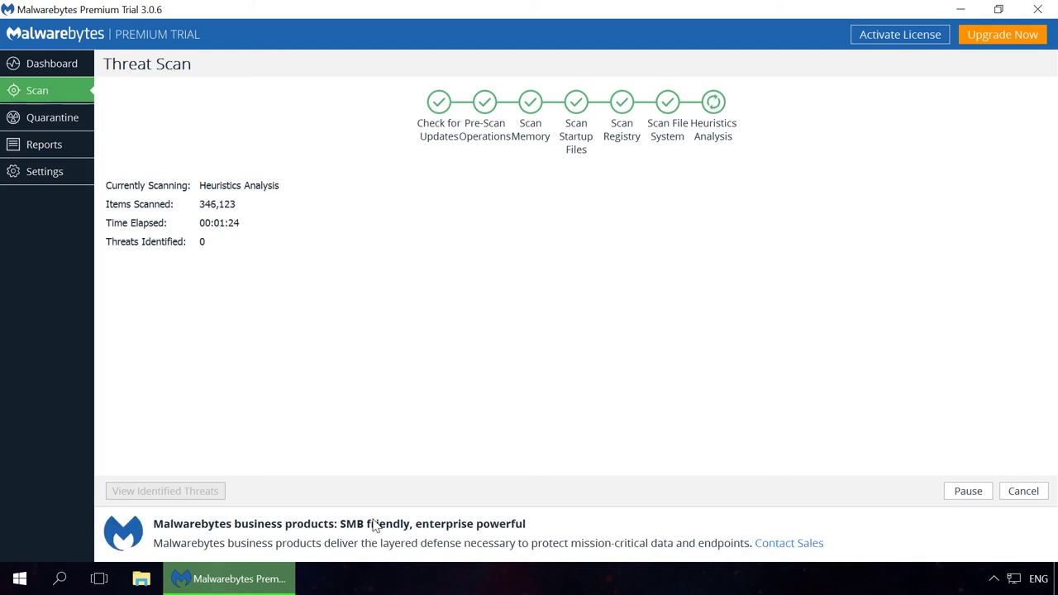
Dismiss the Malwarebytes scan summary showing zero threats detected.
left_click(374, 525)
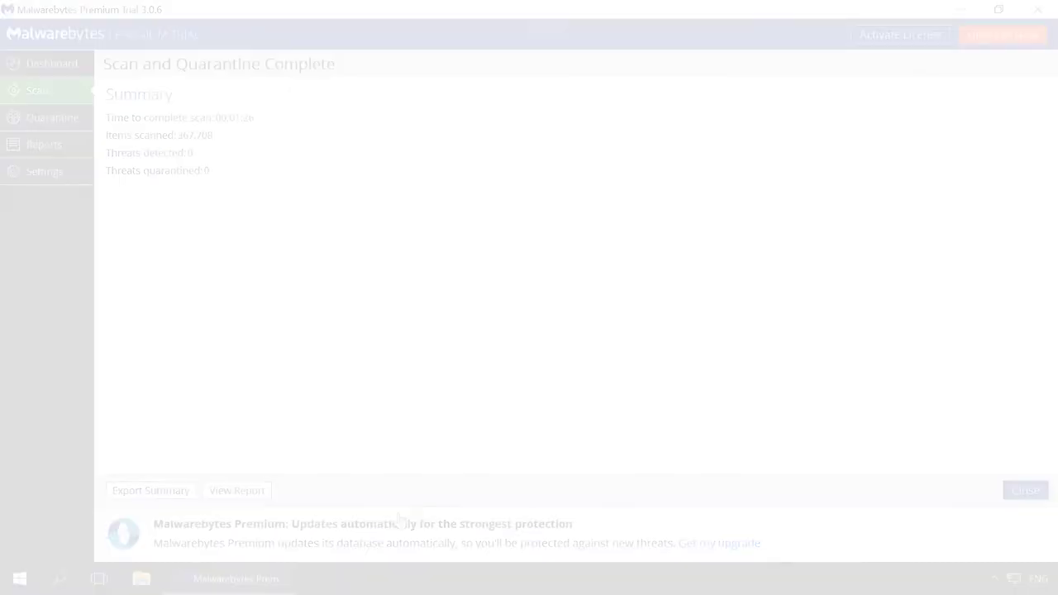